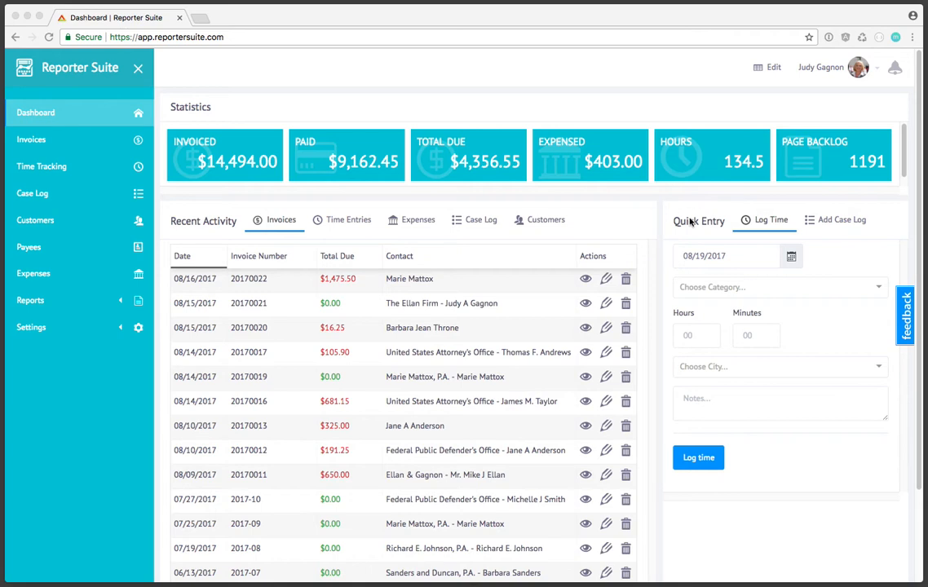
Step: View the dashboard's quick entry forms for case logs and time, and open the Time Tracking page
left_click(815, 219)
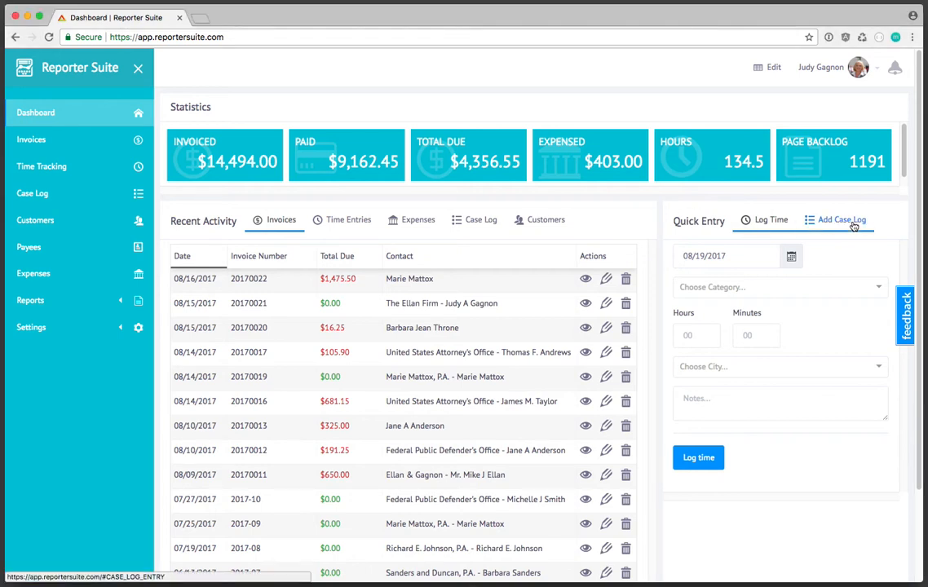
left_click(771, 228)
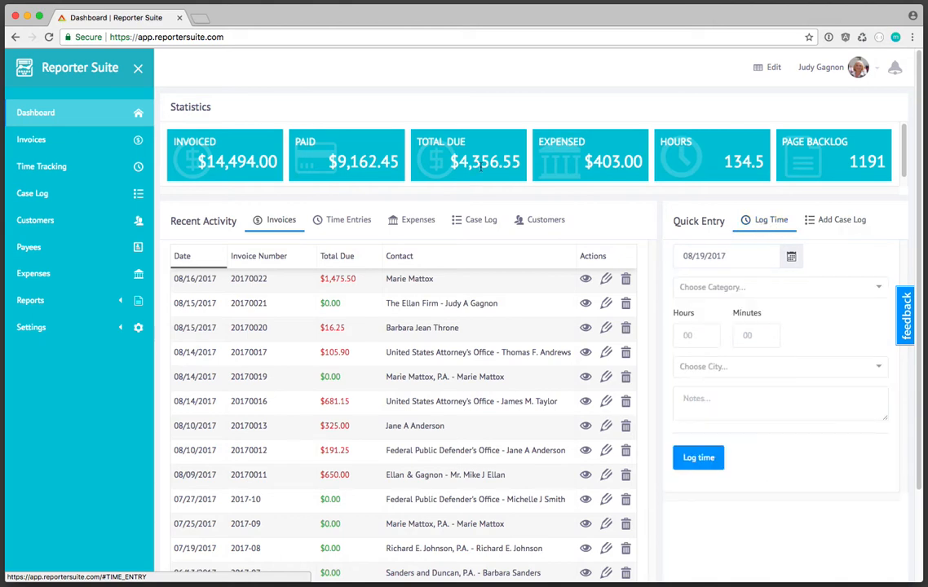
left_click(54, 172)
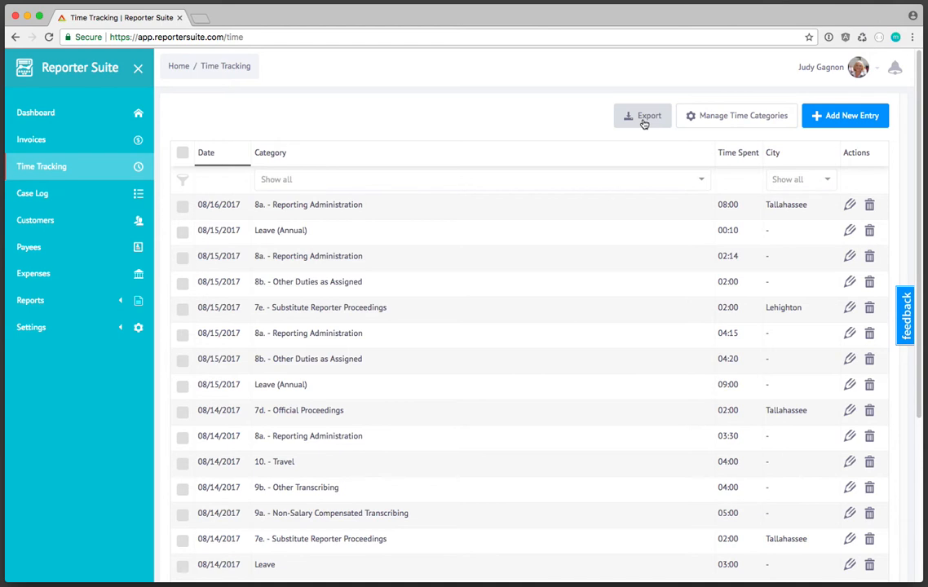
Step: Return to the dashboard and examine the categories available for a quick time entry
left_click(83, 121)
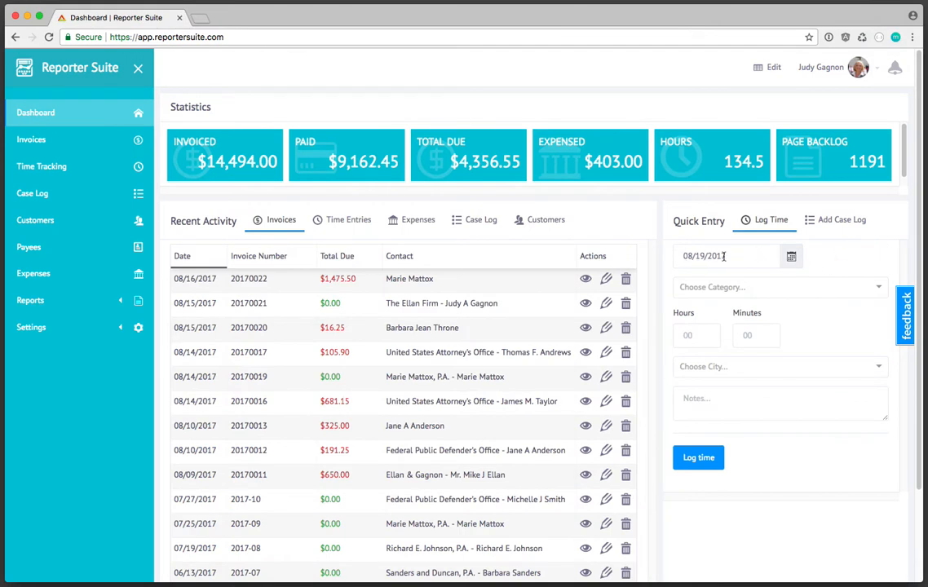
left_click(798, 290)
scroll(790, 348, "down", 1)
scroll(790, 348, "down", 1)
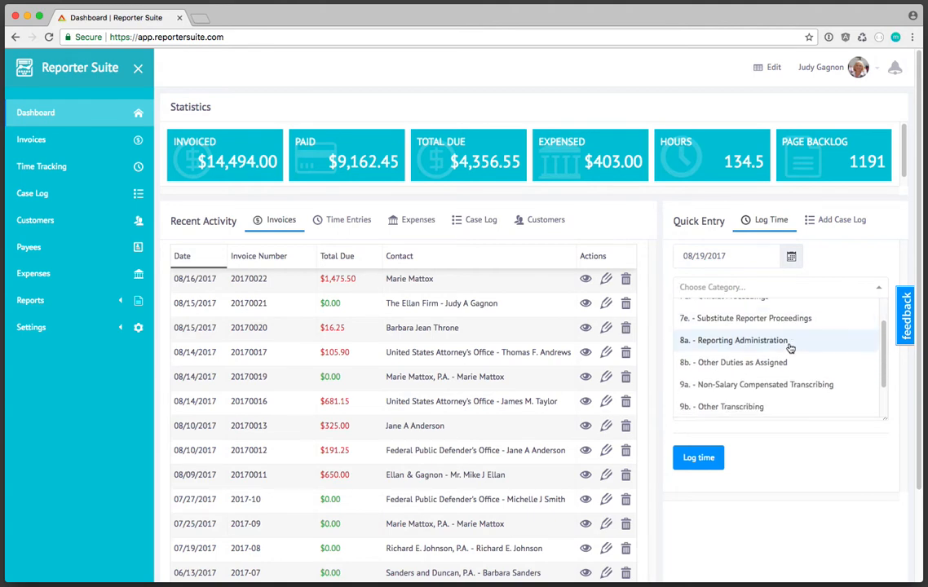
scroll(774, 365, "up", 1)
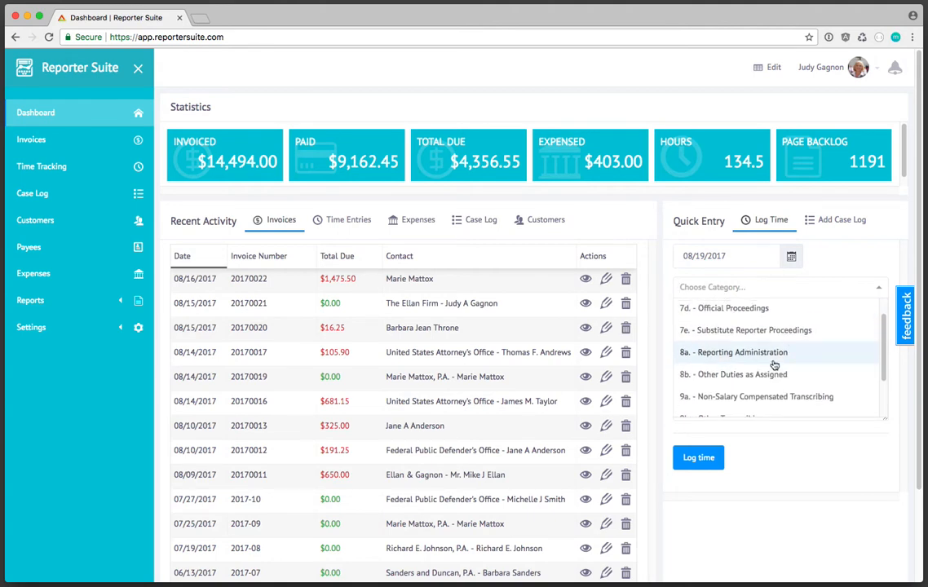
scroll(775, 365, "up", 1)
scroll(773, 364, "up", 1)
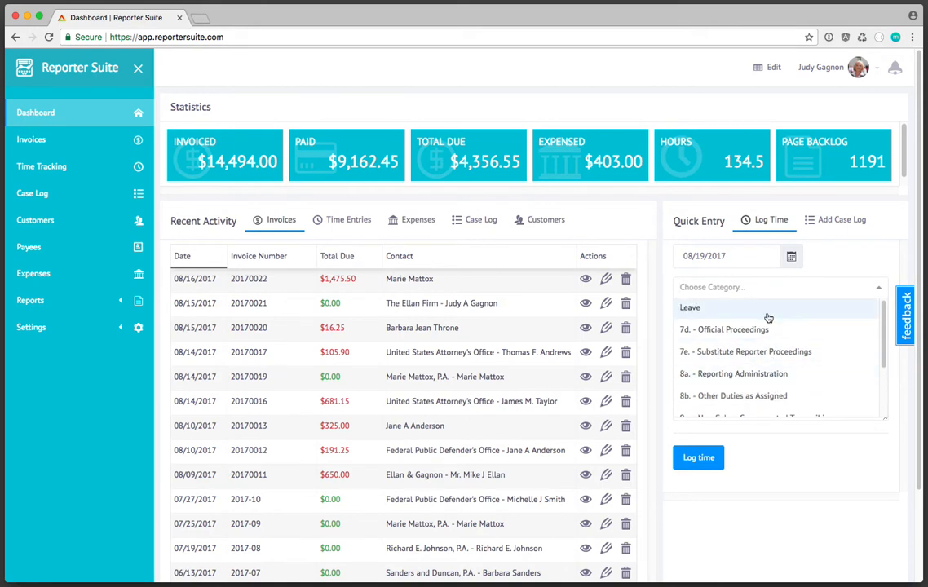
scroll(770, 321, "down", 5)
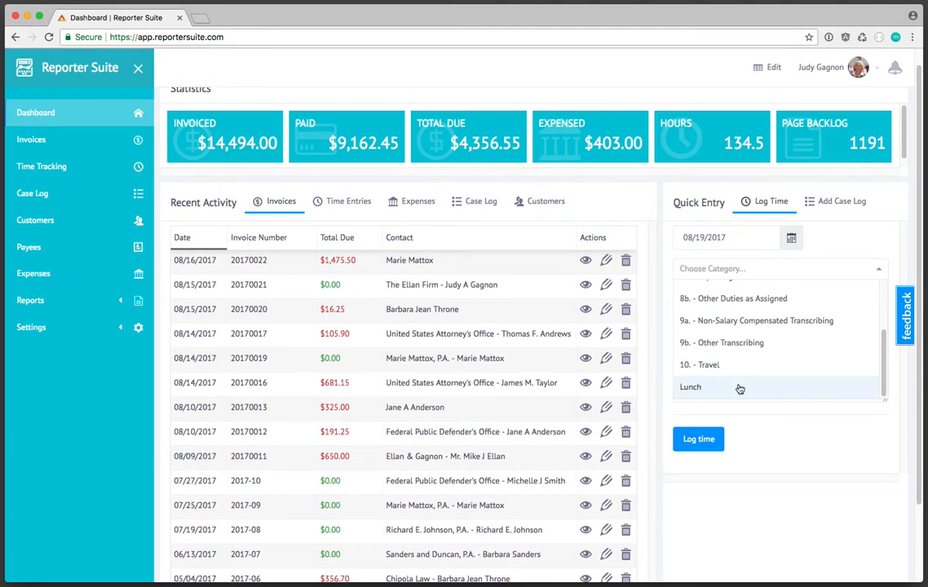
left_click(759, 419)
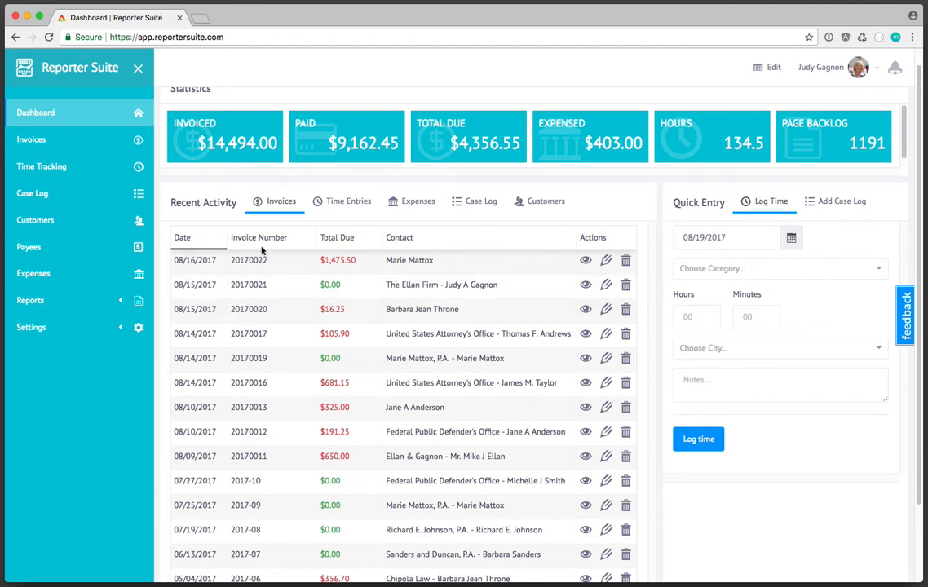
Step: Open the Time & Attendance settings and view the time tracking categories and the attendance cities
left_click(103, 330)
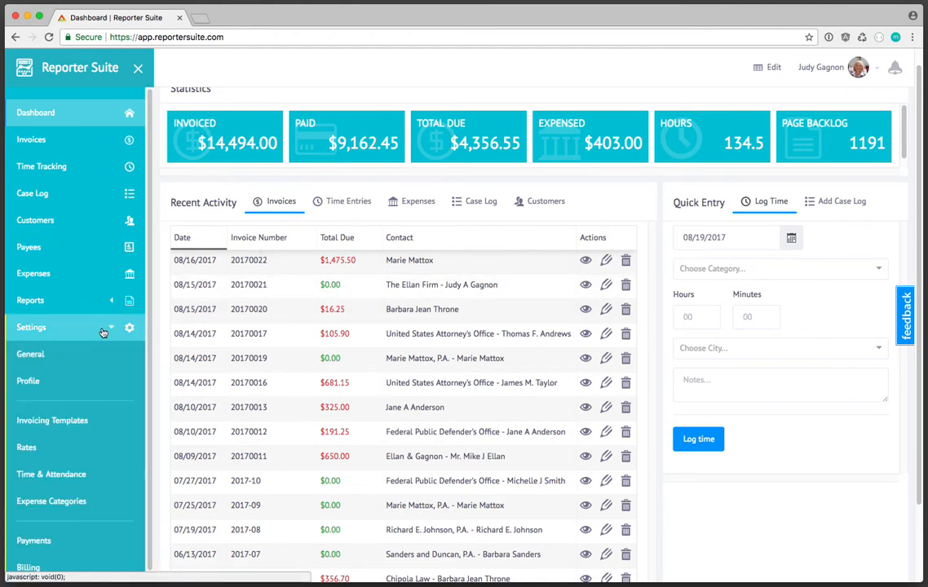
left_click(70, 480)
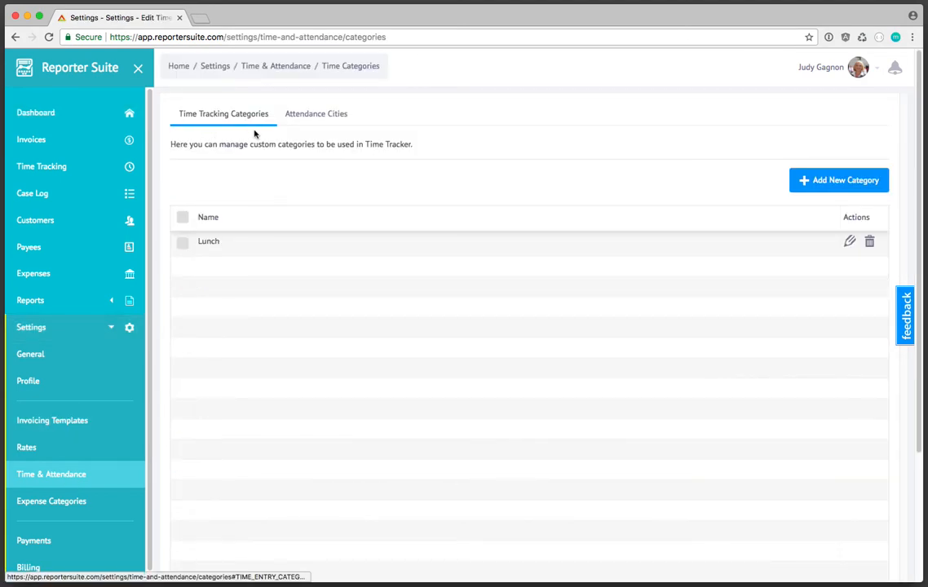
left_click(327, 119)
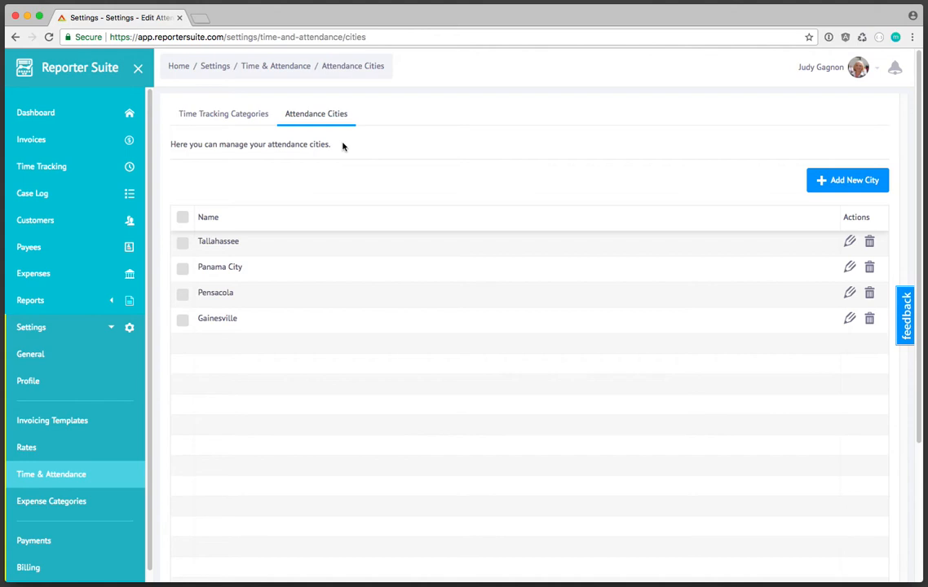
Step: Create a time tracking category named PTO with the description "Personal Time Off"
left_click(228, 114)
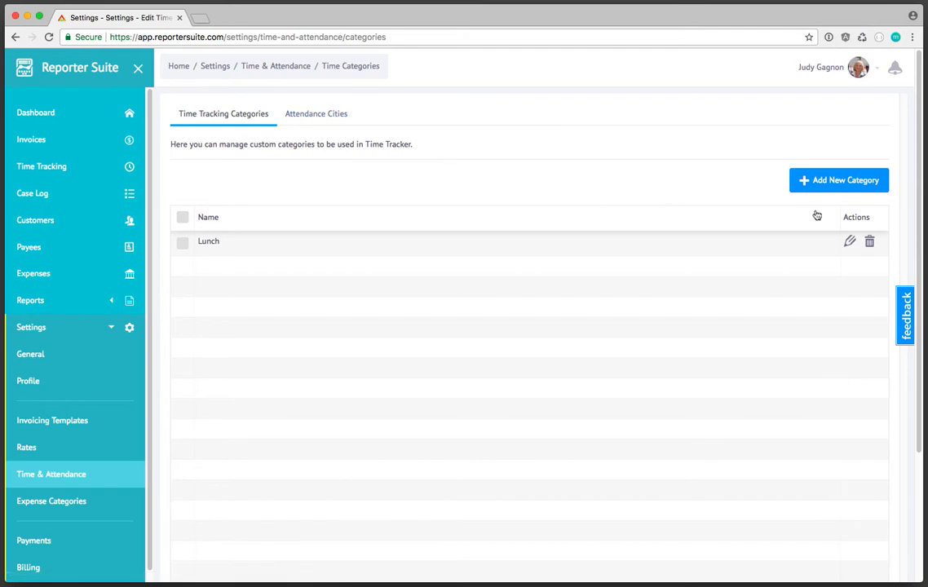
left_click(836, 181)
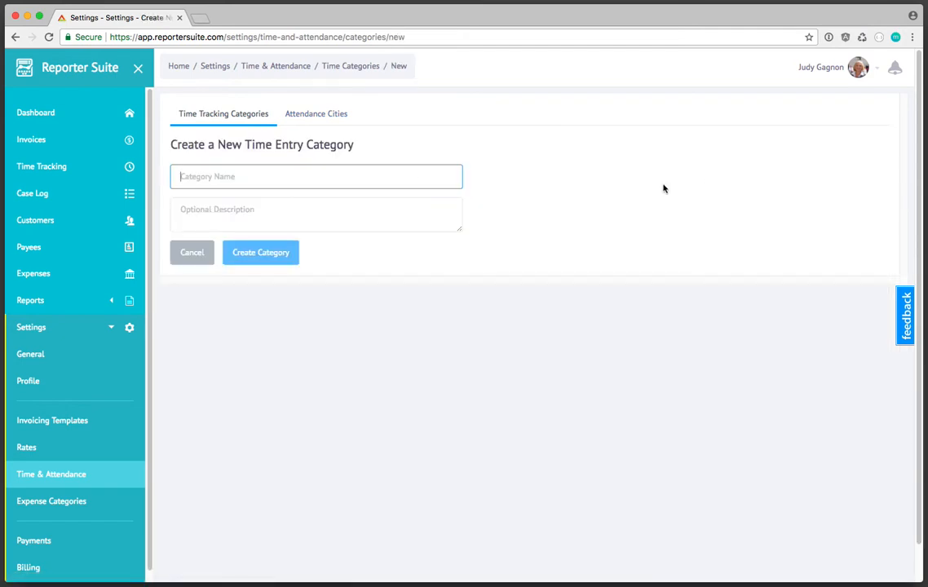
type("PTO")
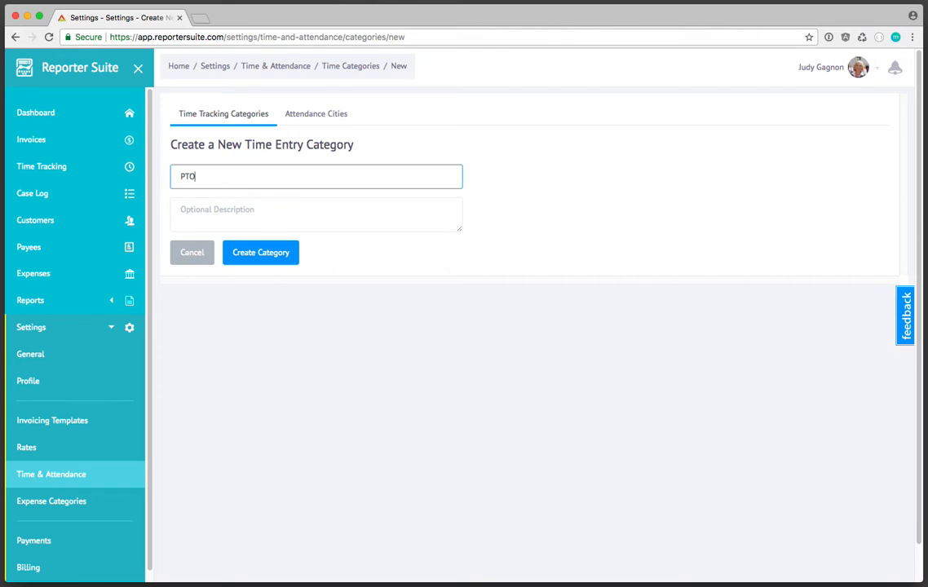
key("Tab")
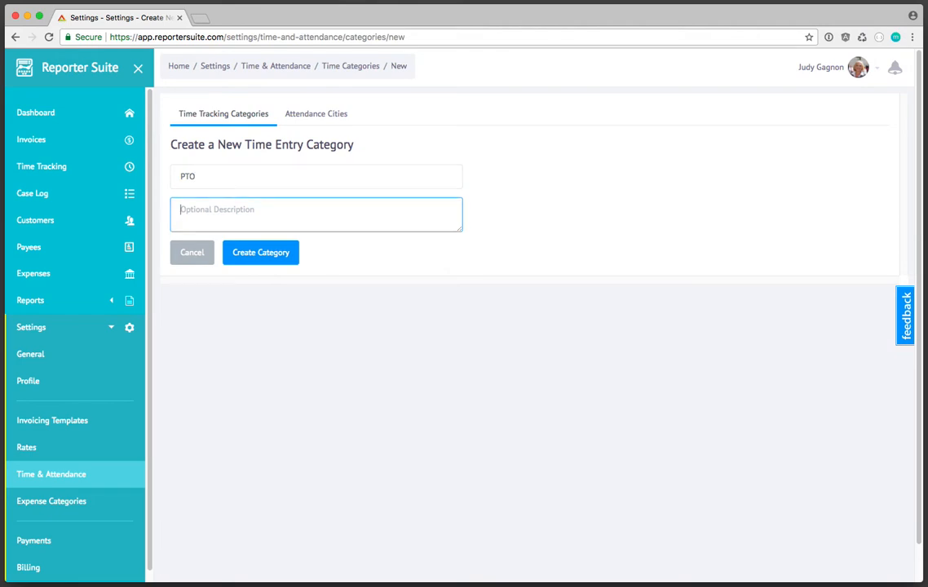
type("Personal Time Off")
left_click(261, 254)
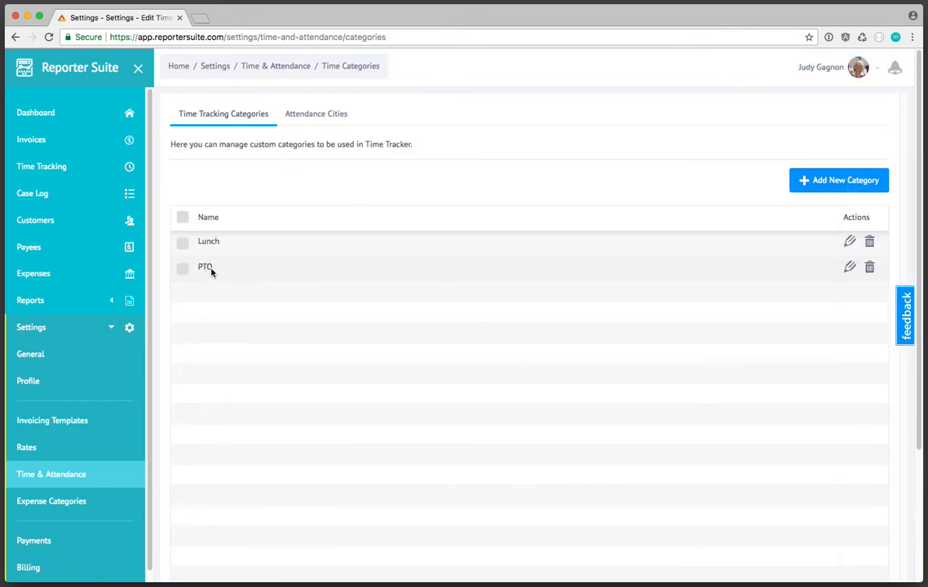
Step: Log a 4-hour PTO time entry dated 08/19/2017 from the dashboard's quick entry form
left_click(84, 114)
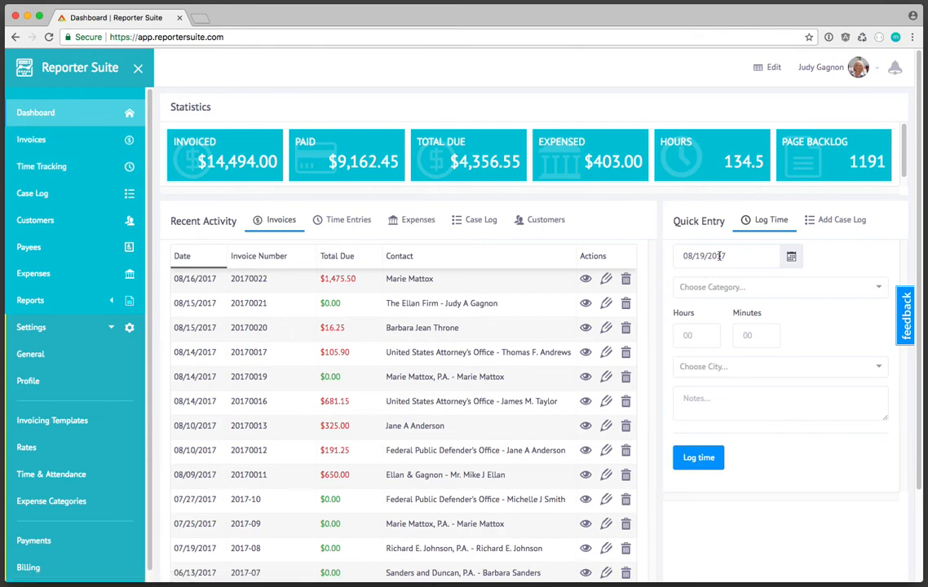
left_click(801, 290)
scroll(770, 332, "down", 3)
scroll(770, 332, "down", 3)
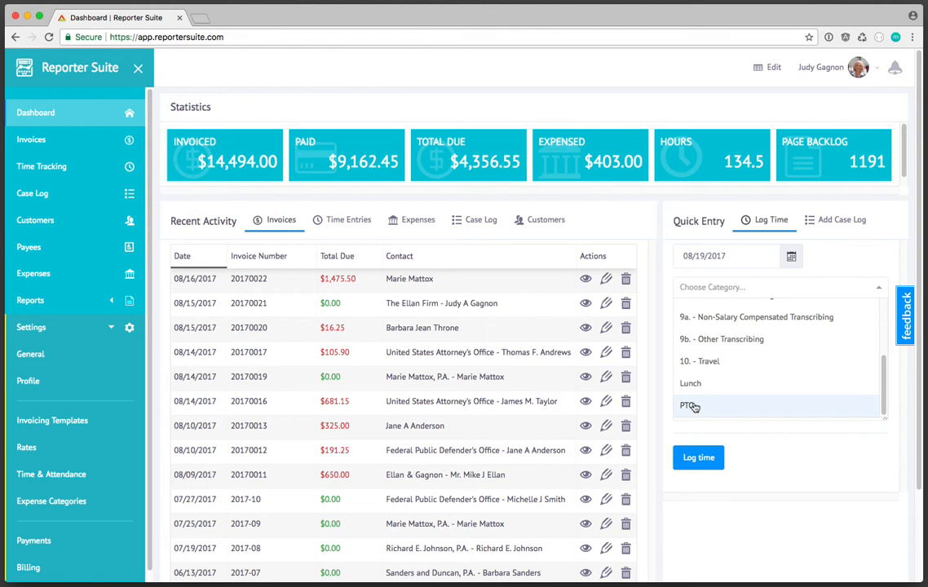
left_click(689, 405)
left_click(697, 335)
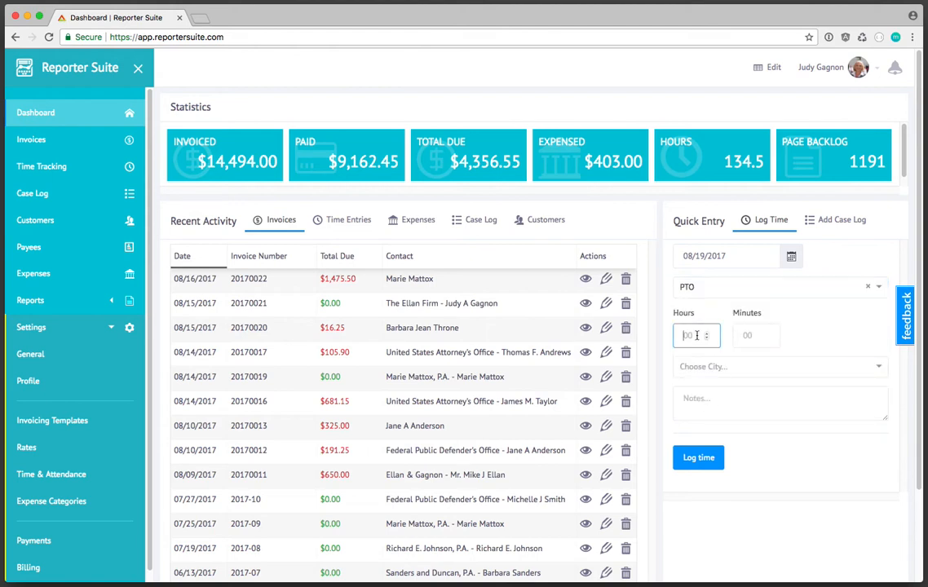
type("4")
left_click(737, 399)
left_click(692, 459)
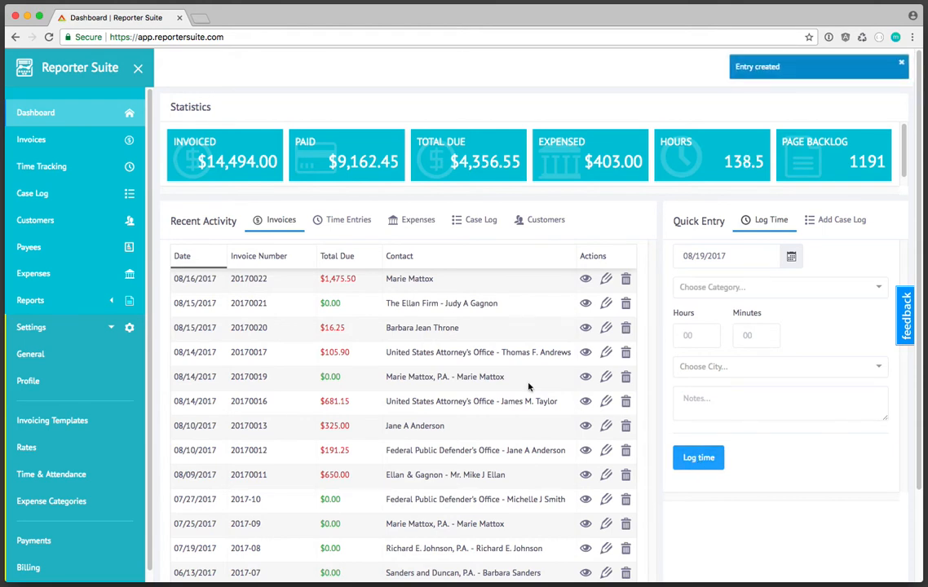
Step: Review the recent time entries on the dashboard and the full list on the Time Tracking page
left_click(345, 224)
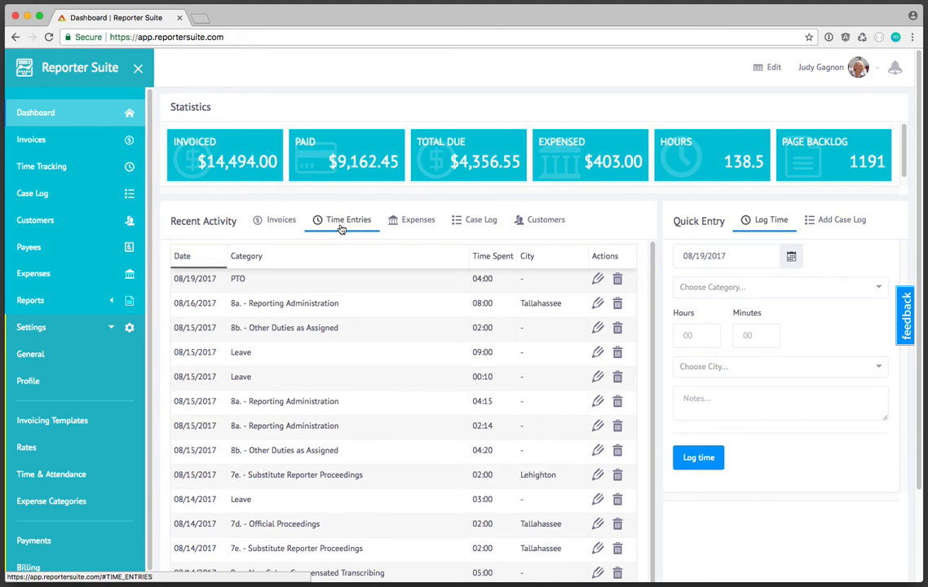
left_click(42, 168)
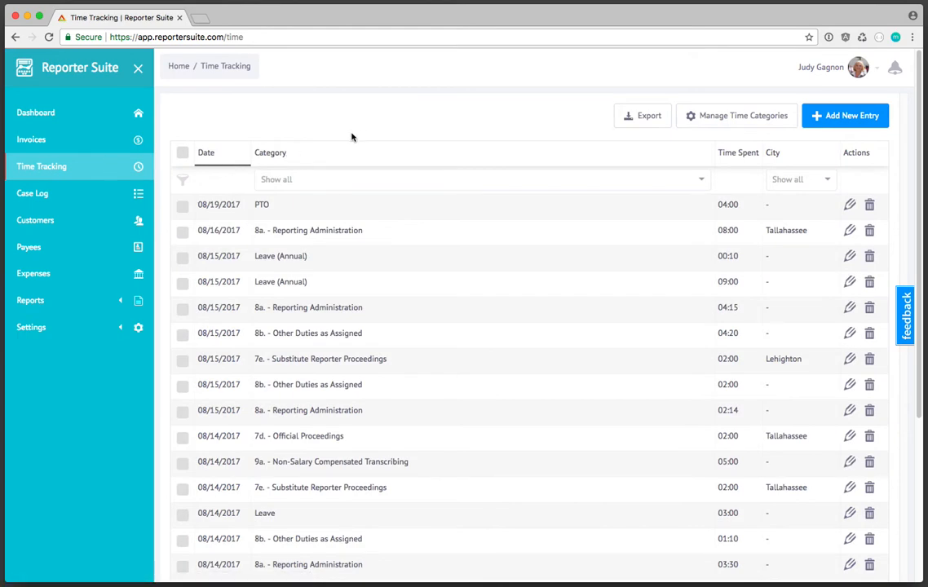
scroll(457, 320, "down", 1)
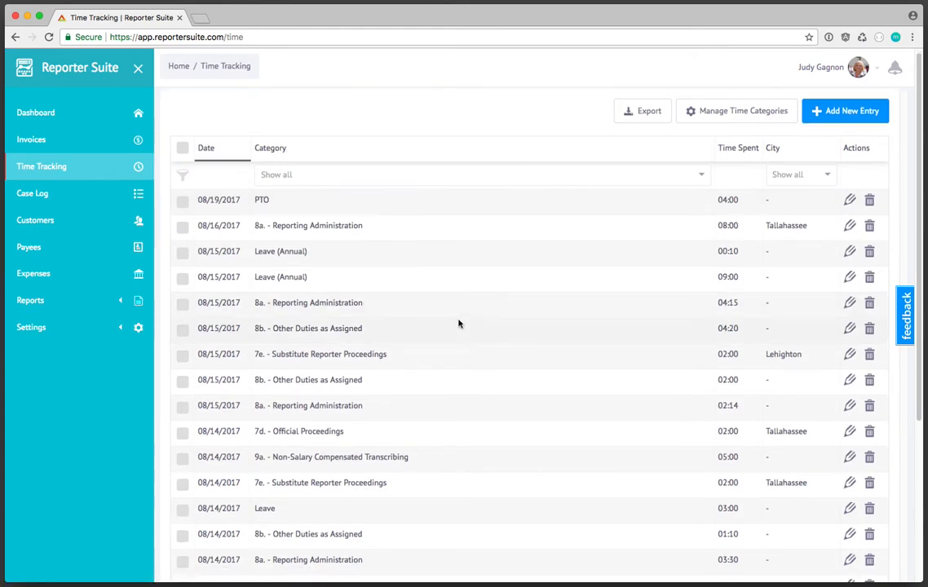
scroll(459, 324, "down", 5)
scroll(455, 328, "up", 5)
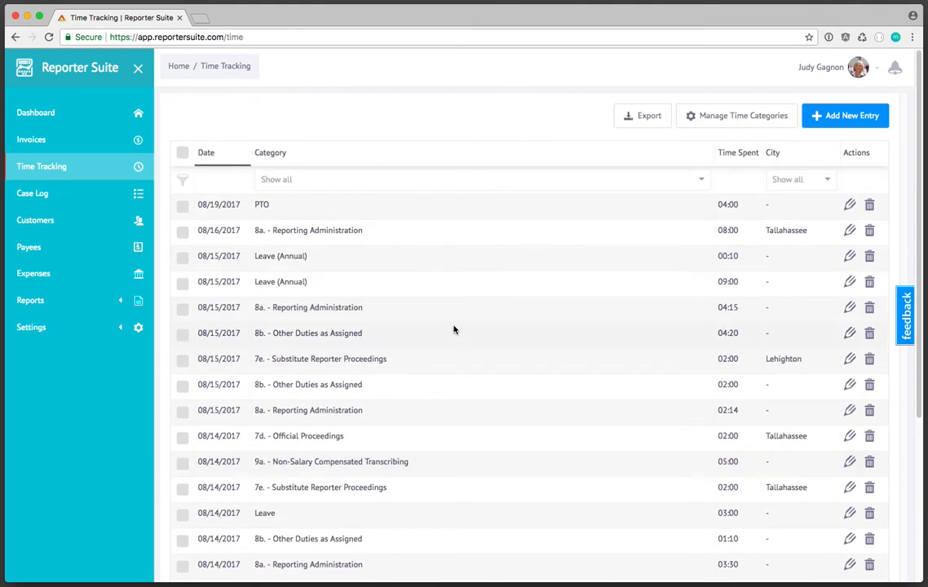
Step: Sort the time entries by date, switching between ascending and descending order
left_click(229, 156)
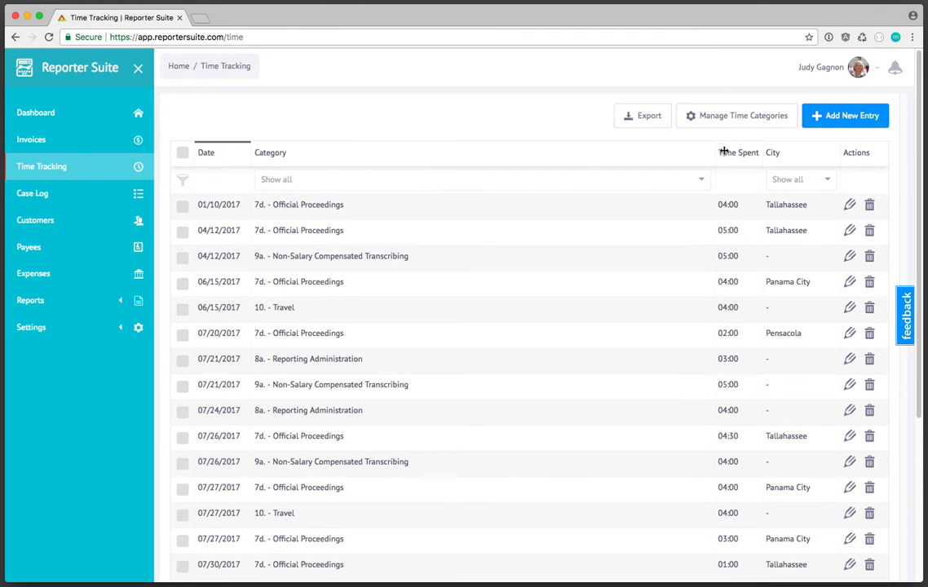
left_click(228, 160)
left_click(233, 158)
Step: Sort the time entries by category in ascending order
left_click(447, 157)
left_click(457, 157)
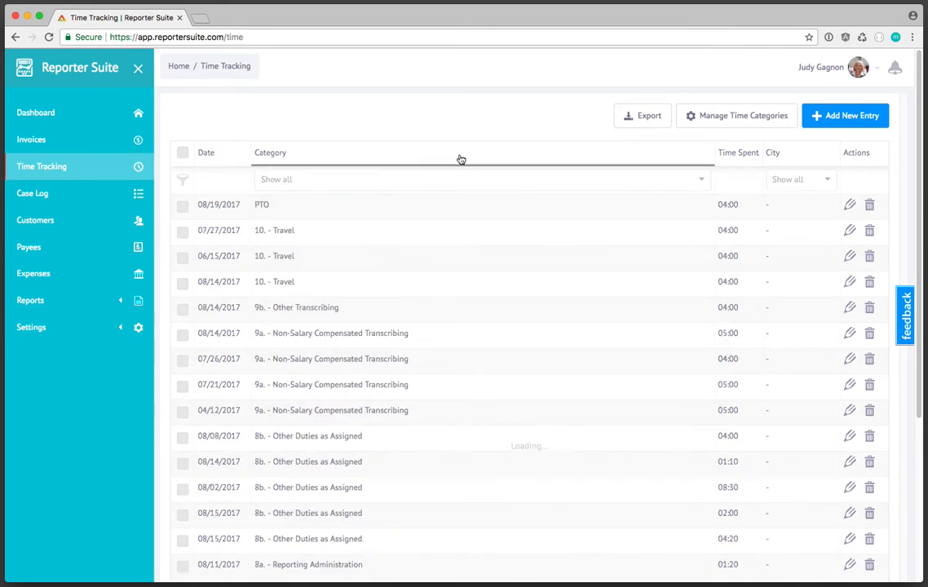
left_click(457, 157)
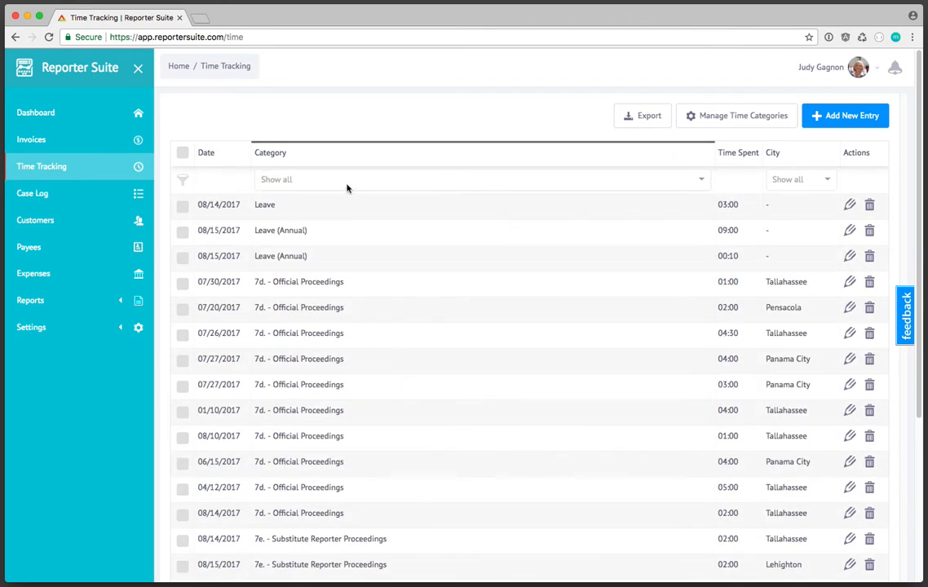
Step: Filter the time entries to the category 7d. - Official Proceedings
left_click(701, 179)
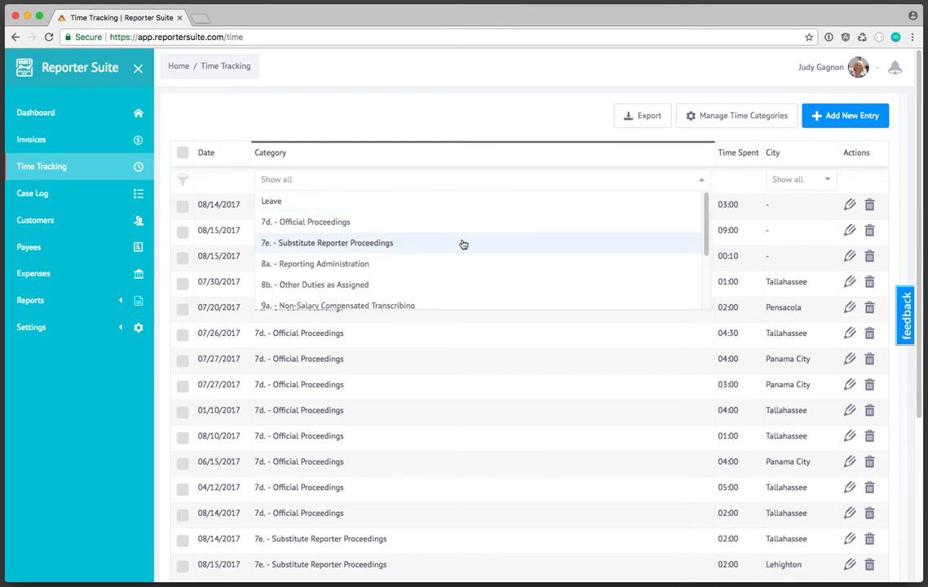
scroll(436, 260, "down", 1)
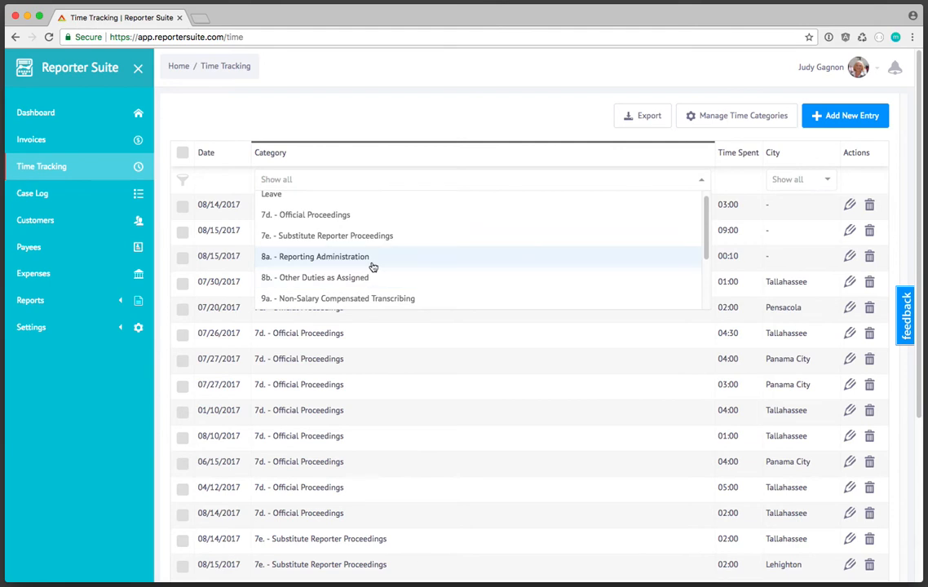
left_click(344, 216)
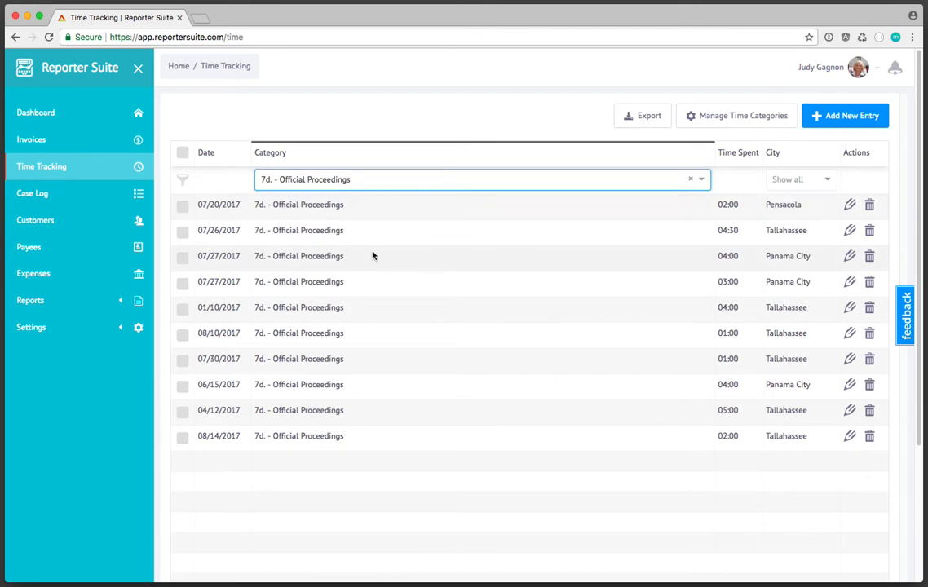
Step: Change the category filter to PTO
left_click(701, 180)
scroll(428, 253, "down", 2)
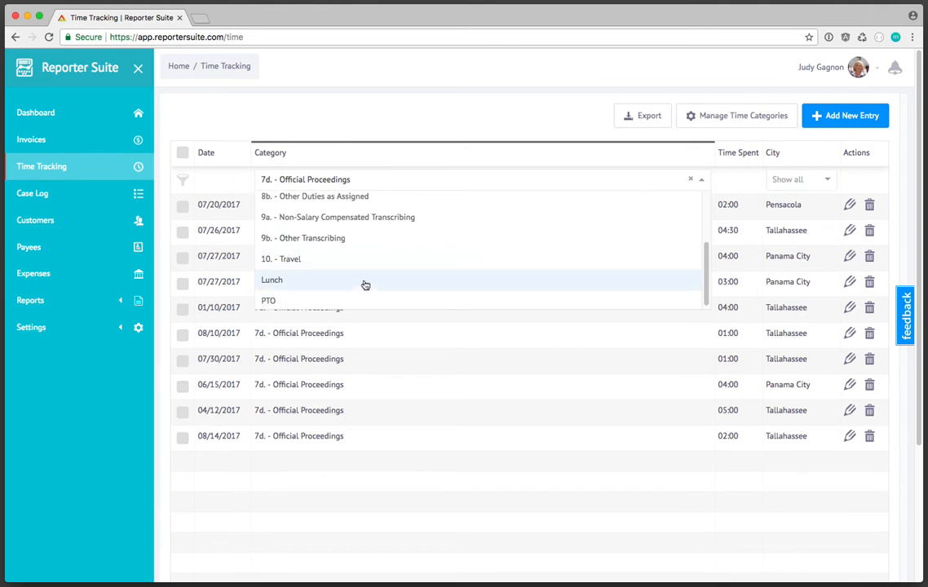
left_click(286, 303)
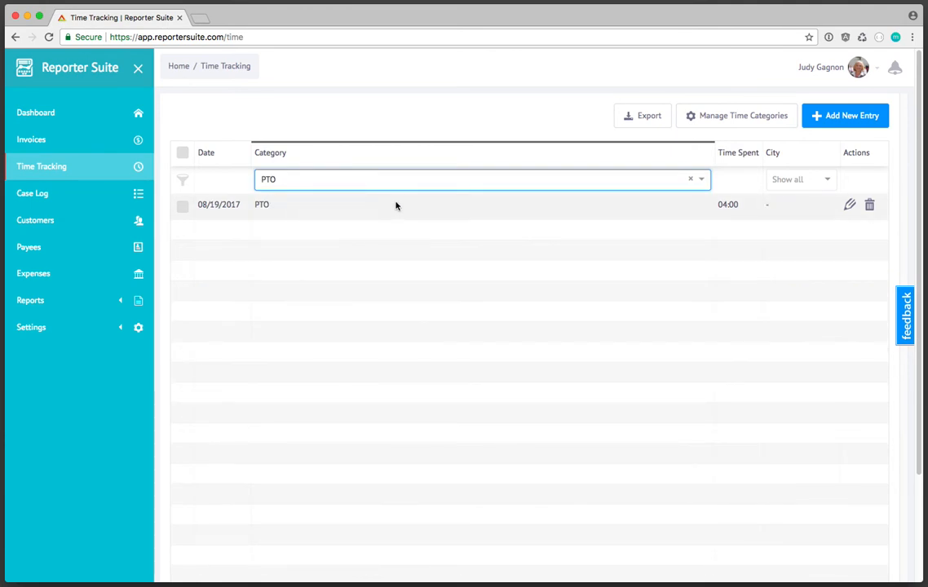
Step: Filter the time entries to the category 7d. - Official Proceedings and the city Tallahassee
left_click(290, 180)
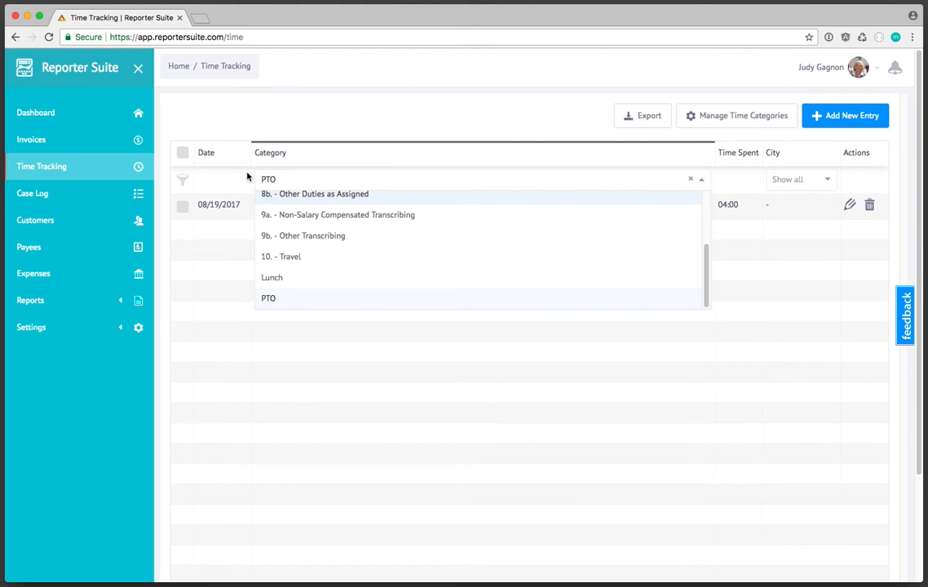
type("of")
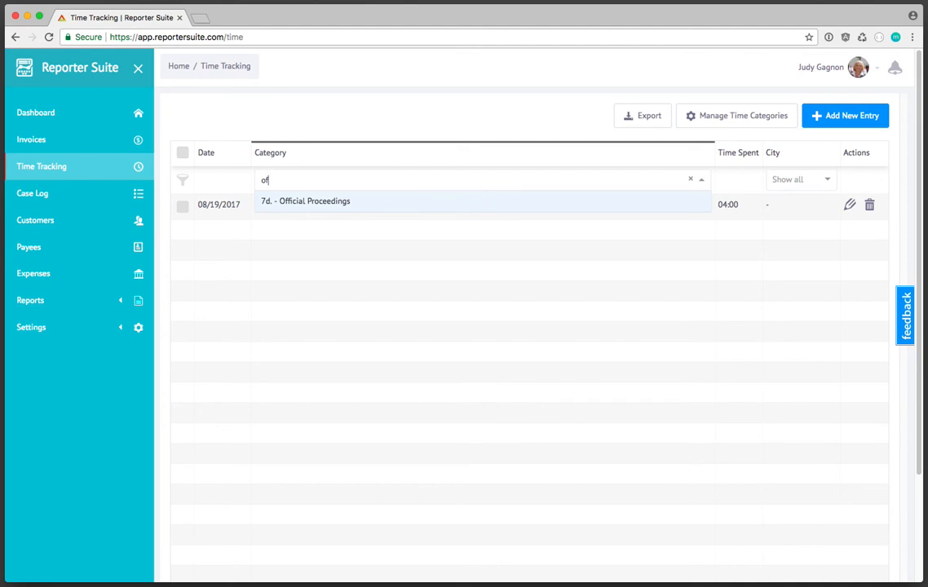
key("Return")
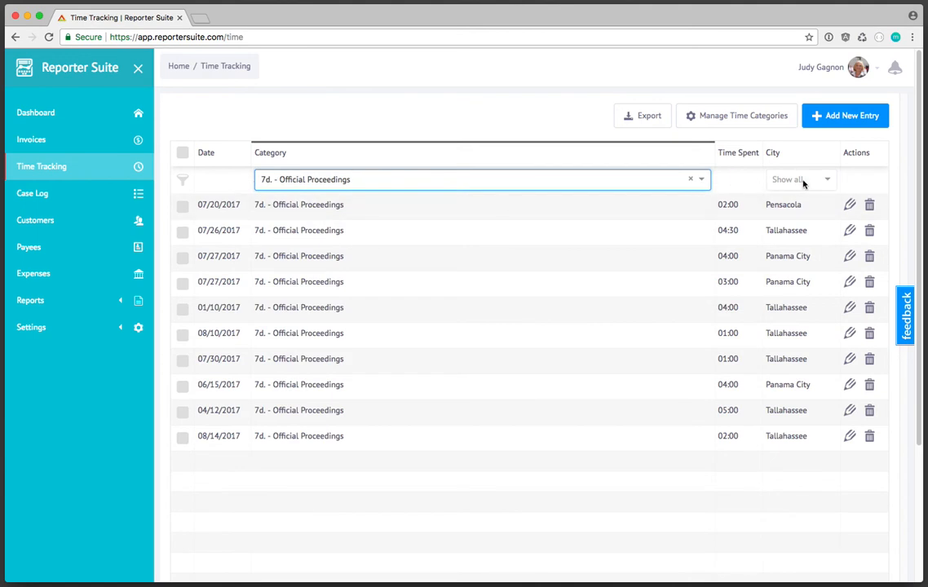
left_click(828, 182)
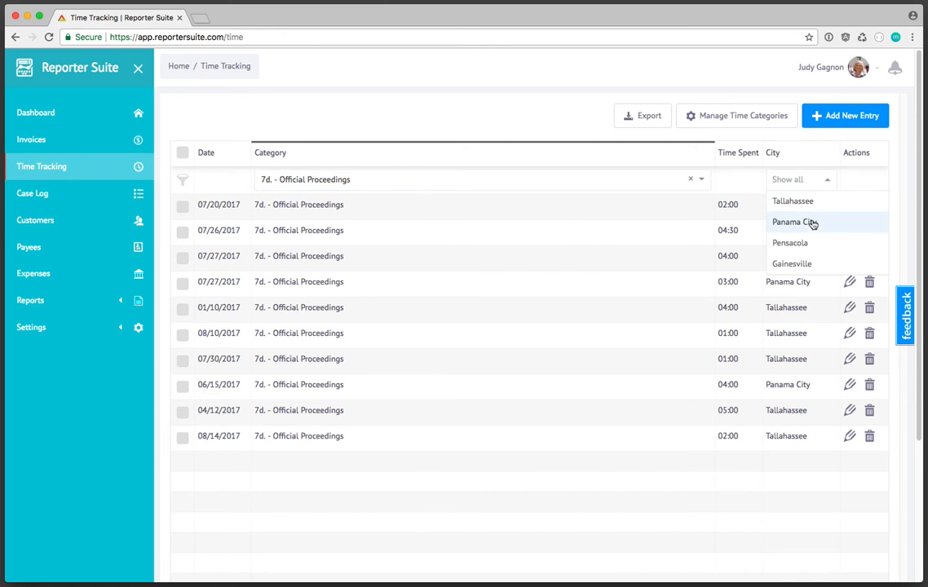
left_click(809, 203)
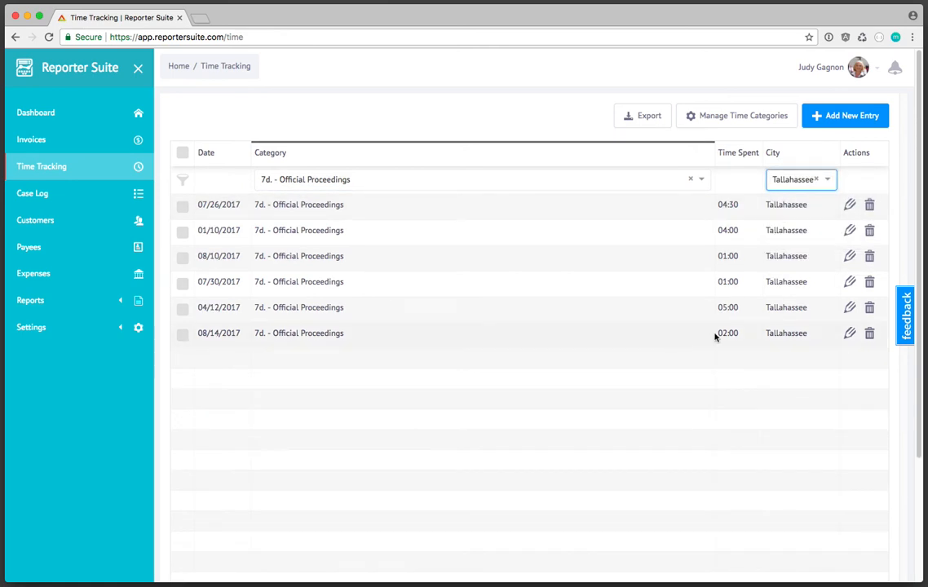
Step: Change the city filter on the time entries to Panama City
left_click(805, 180)
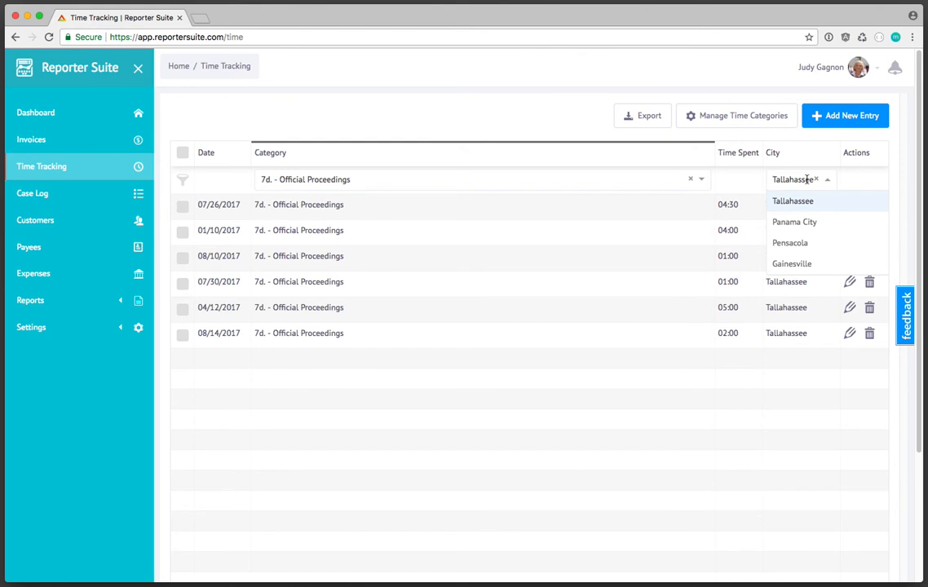
type("pa")
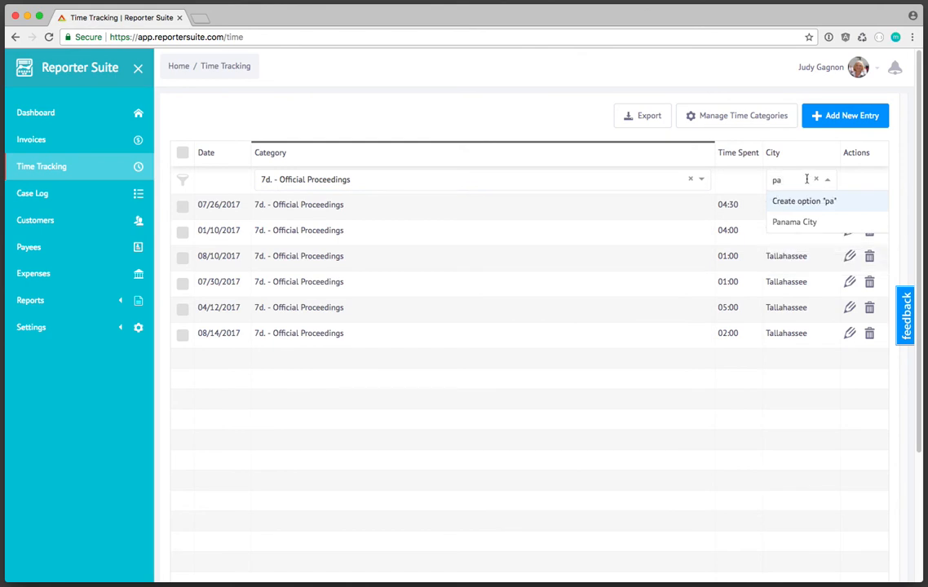
key("Down")
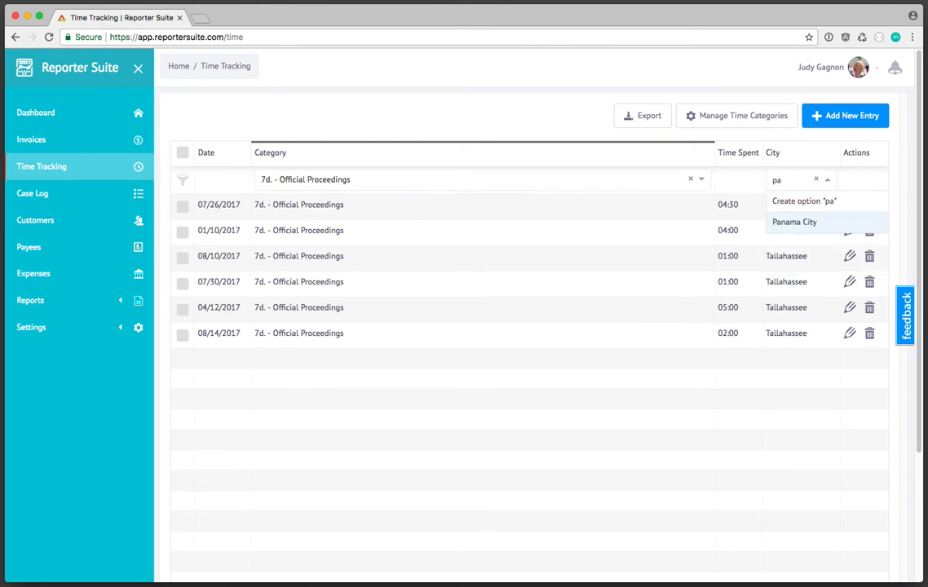
key("Return")
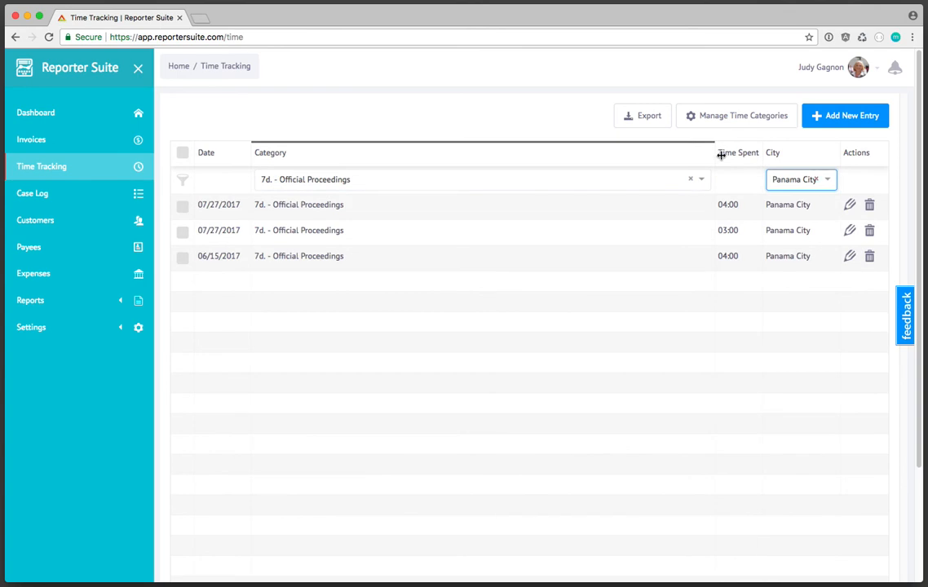
Step: Adjust the widths of the Category, Time Spent and City columns in the time entries table
left_click_drag(714, 151, 749, 152)
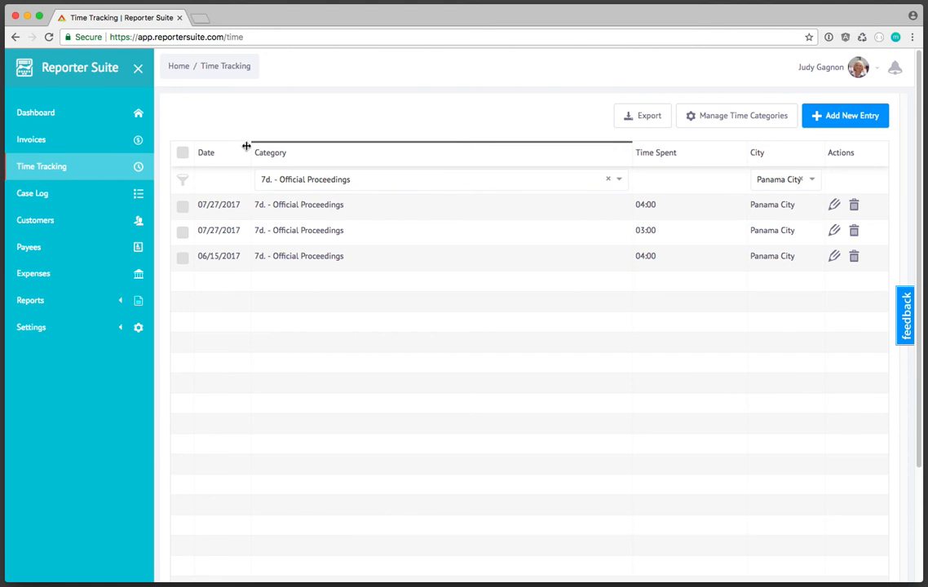
mouse_move(634, 152)
left_mouse_down()
mouse_move(429, 165)
mouse_move(645, 152)
left_mouse_up()
left_click_drag(760, 152, 738, 152)
left_click_drag(808, 148, 816, 149)
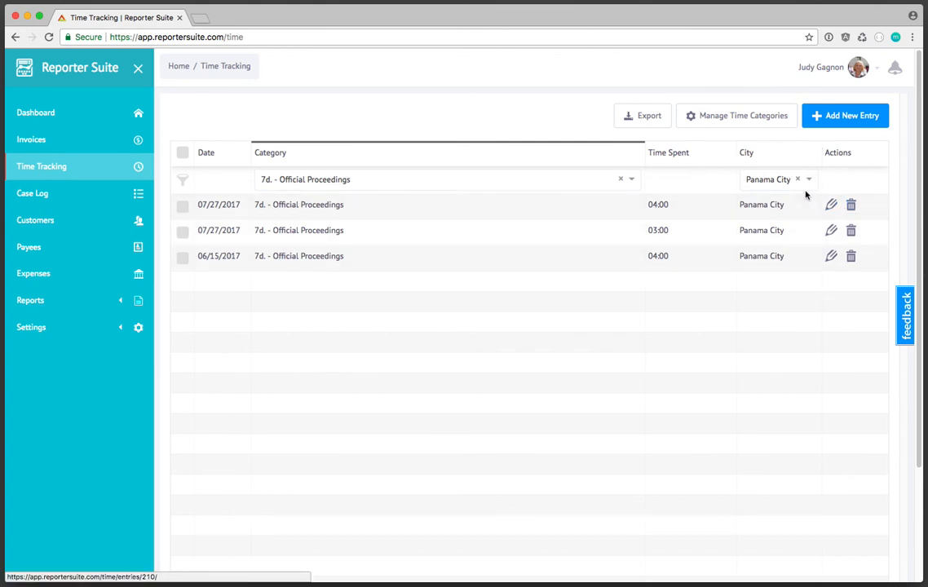
Step: View the custom time tracking categories in the settings and return to the time entries
left_click(740, 120)
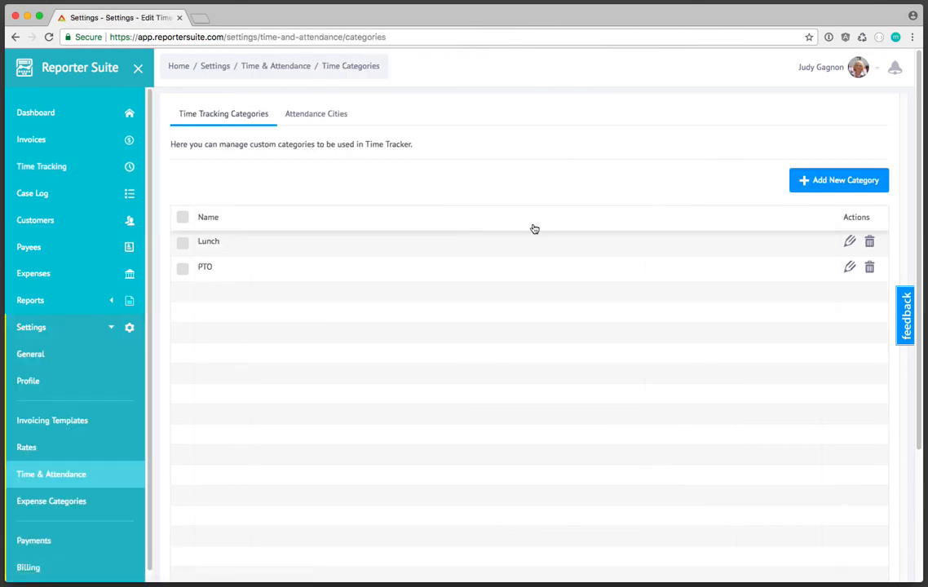
left_click(65, 179)
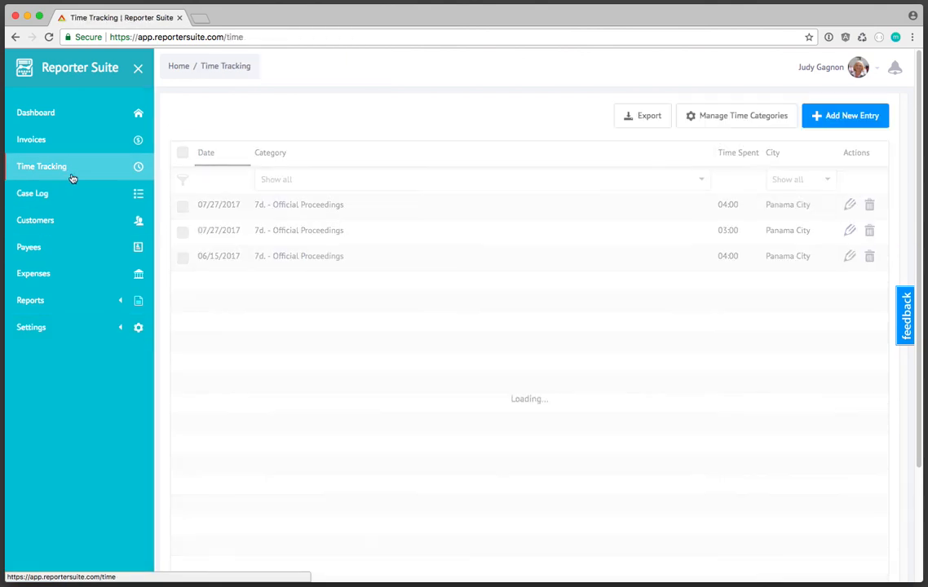
Step: View the CSV export option for the time entries and dismiss it without downloading the data
left_click(642, 118)
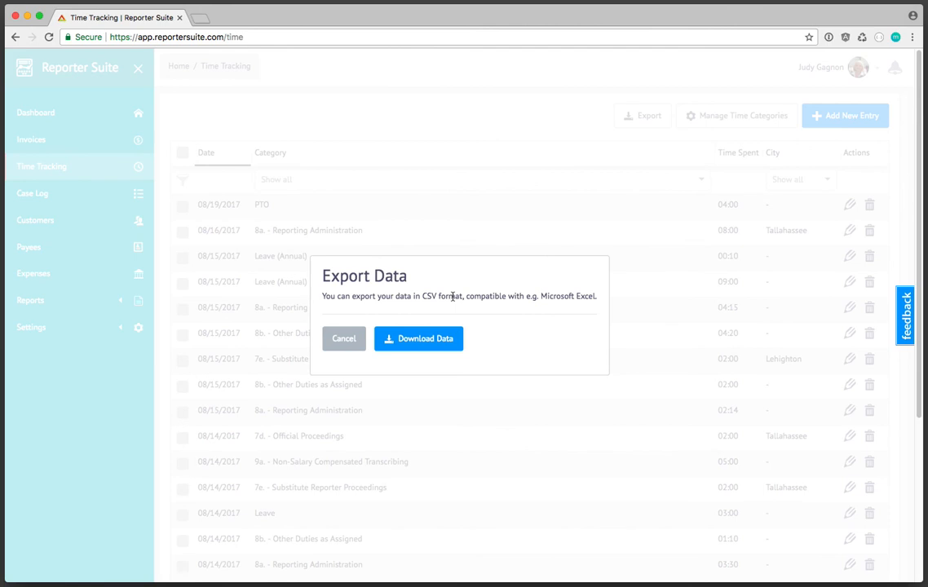
left_click(342, 337)
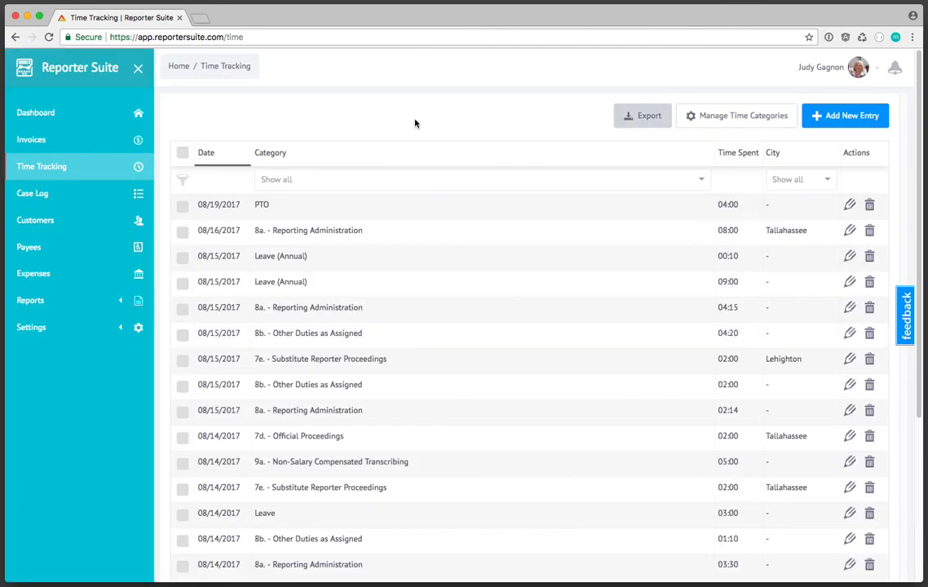